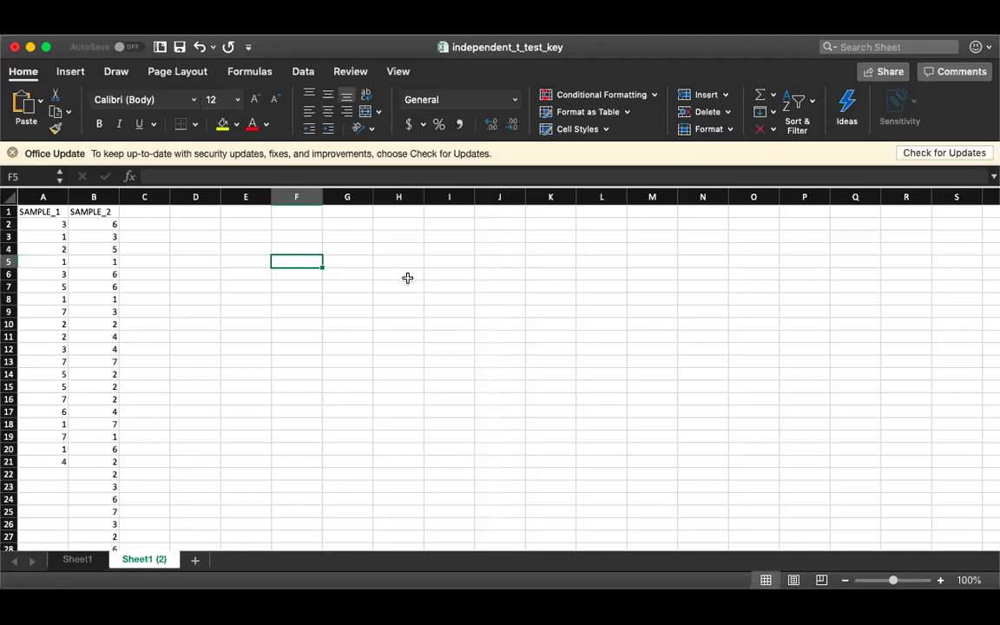
Move the 30 SAMPLE_2 scores from B2:B31 into column A starting at cell A22
scroll(408, 276, down, 2)
scroll(408, 276, up, 2)
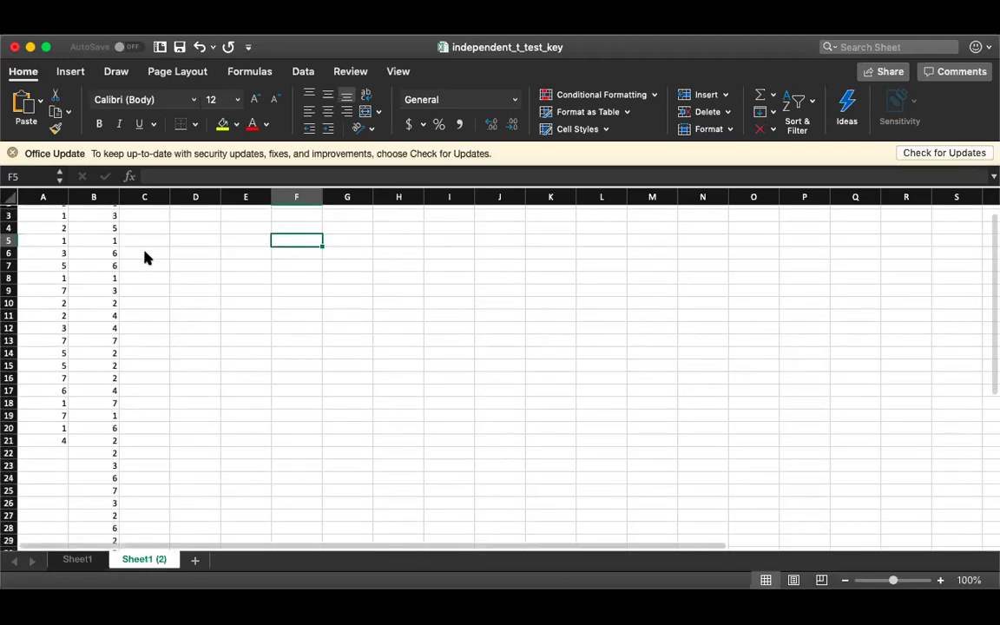
scroll(145, 254, down, 4)
scroll(145, 256, up, 4)
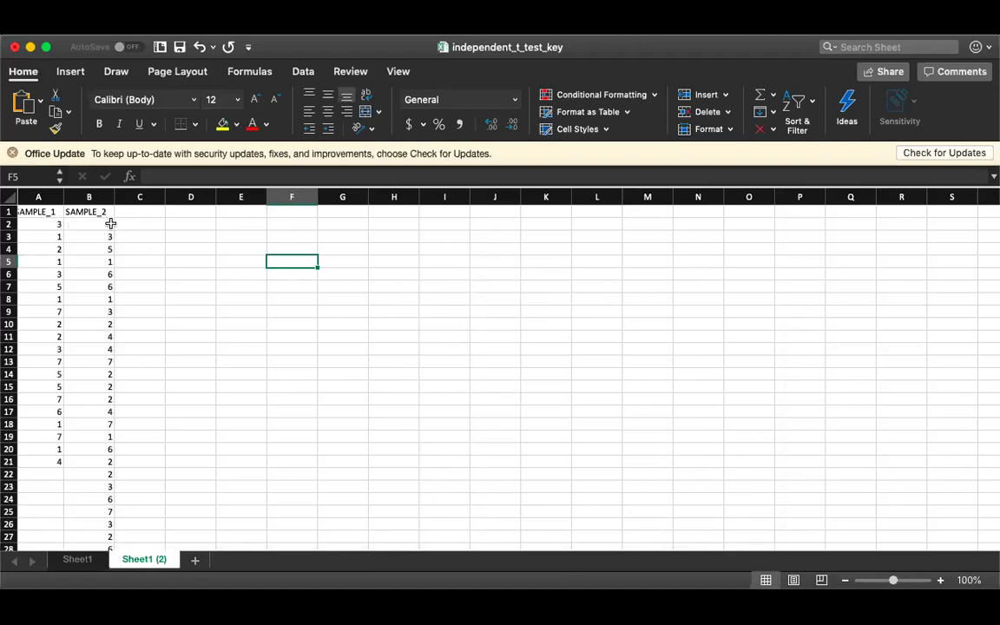
drag(107, 226, 98, 521)
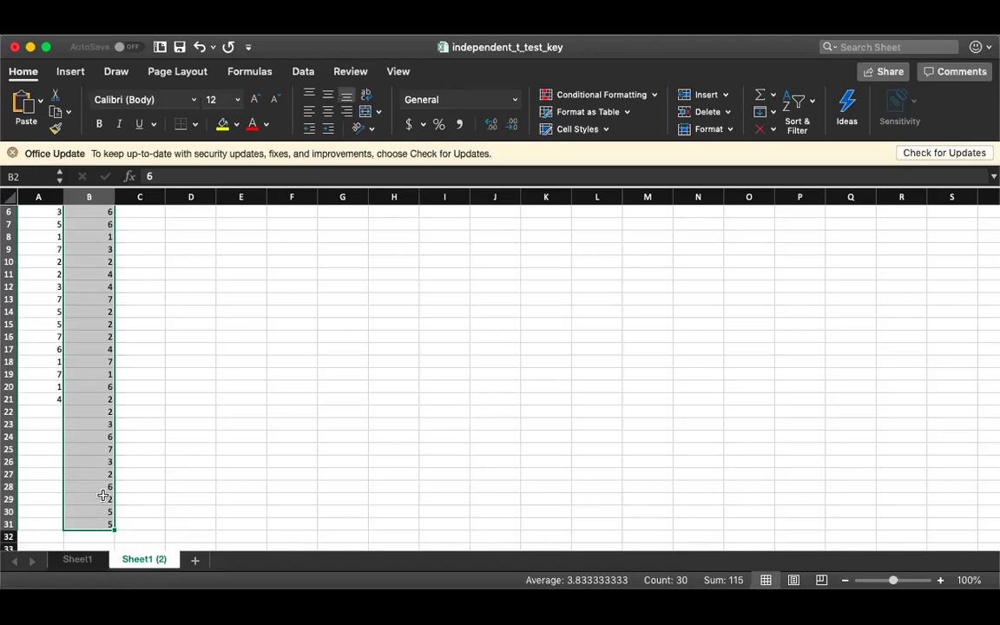
key(super+c)
scroll(58, 468, up, 3)
click(51, 475)
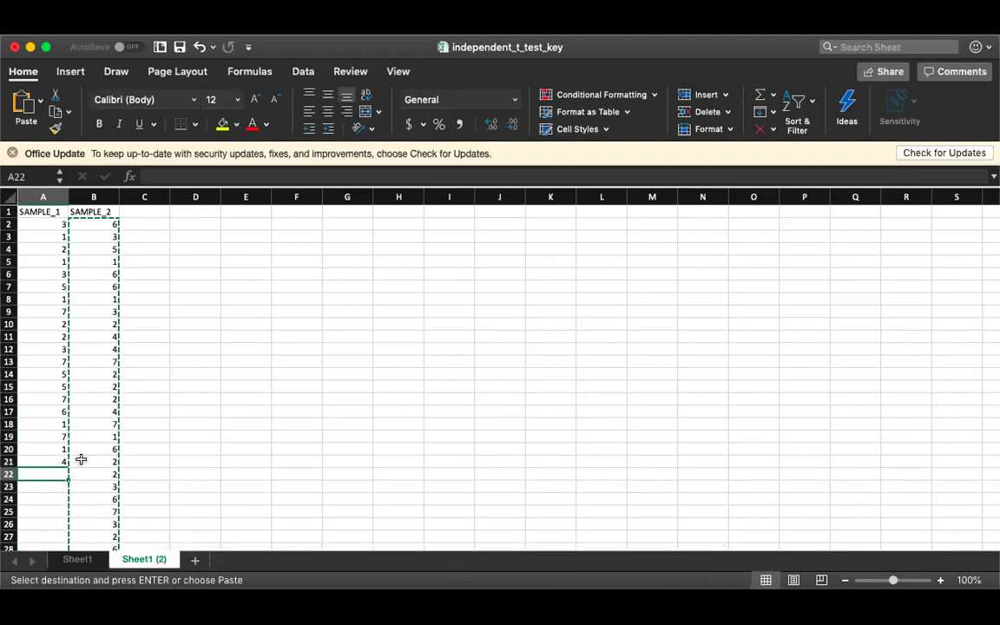
key(super+v)
scroll(81, 459, down, 1)
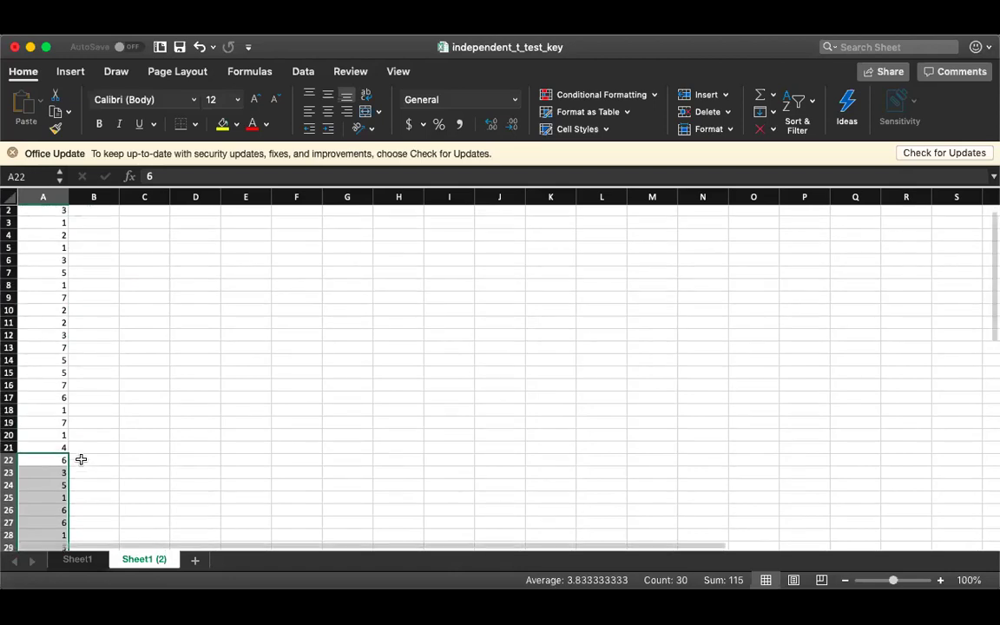
scroll(80, 459, up, 1)
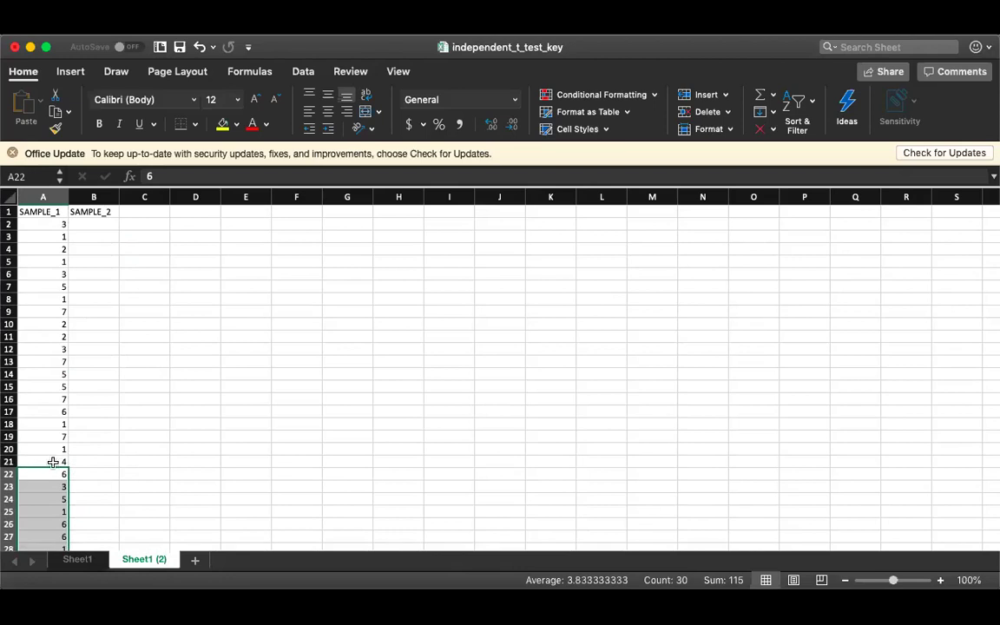
Enter the group code 1 in cells B2 through B21, removing the stray 1 from B22
click(92, 224)
text(1)
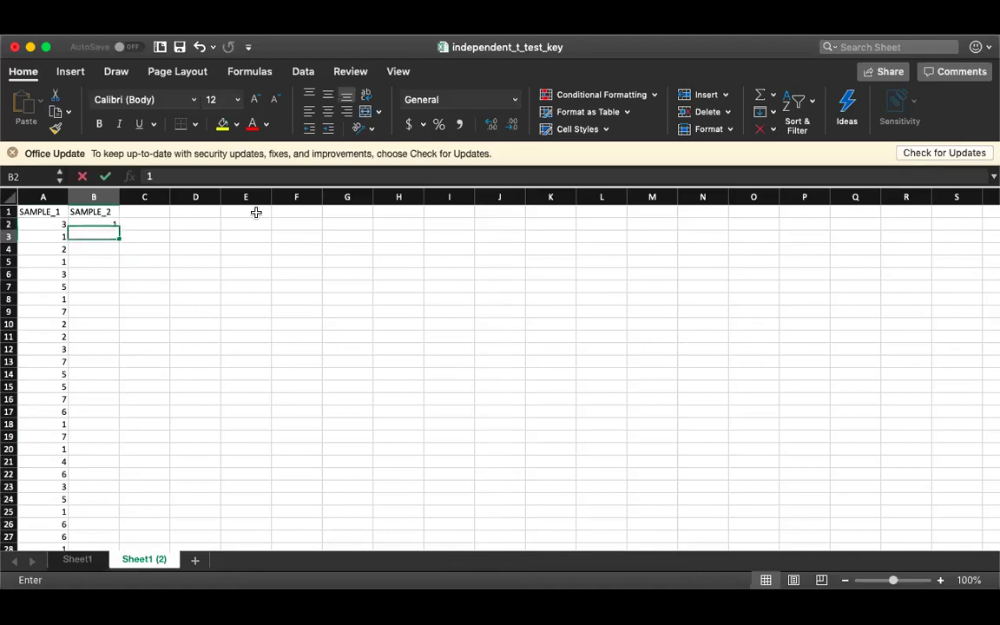
key(Return)
text(1)
key(Return)
text(1 1)
key(Return)
text(1)
key(Return)
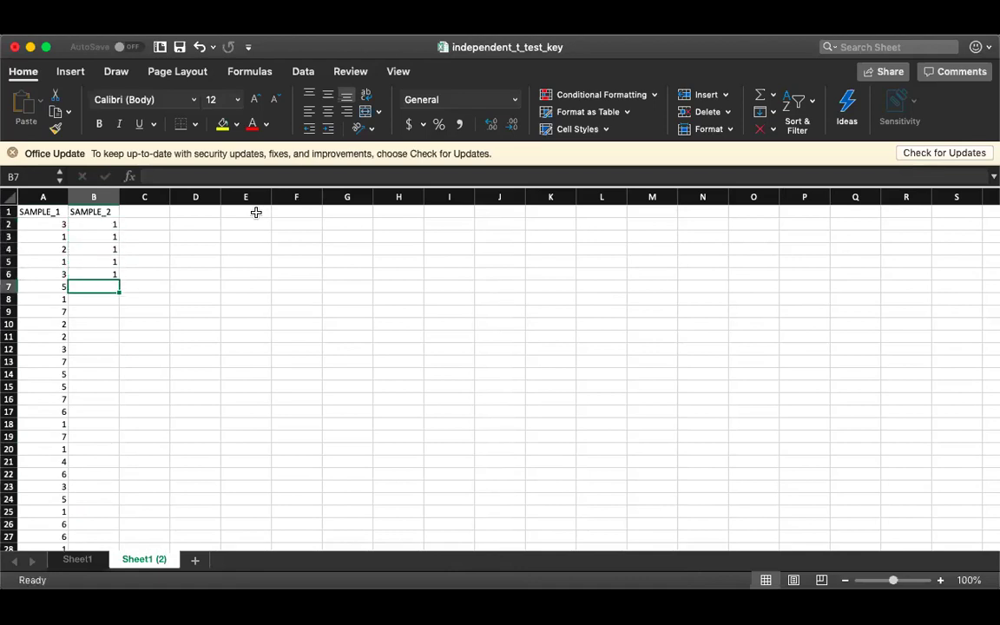
text(1)
key(Return)
text(1)
key(Return)
text(1)
key(Return)
text(1)
key(Return)
text(1)
key(Return)
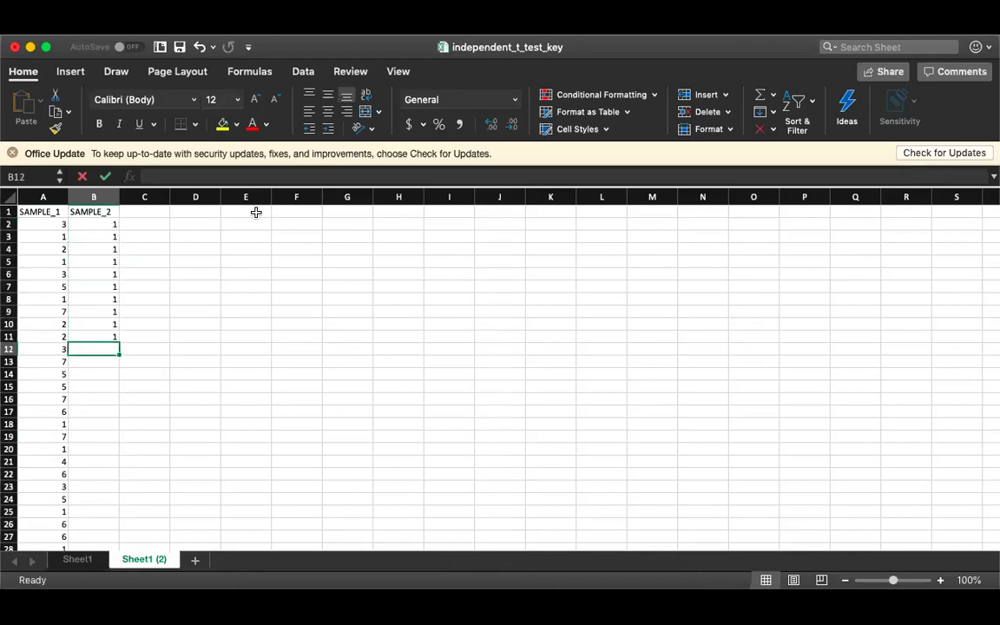
text(1)
key(Return)
text(1 1)
key(Return)
text(1)
key(Return)
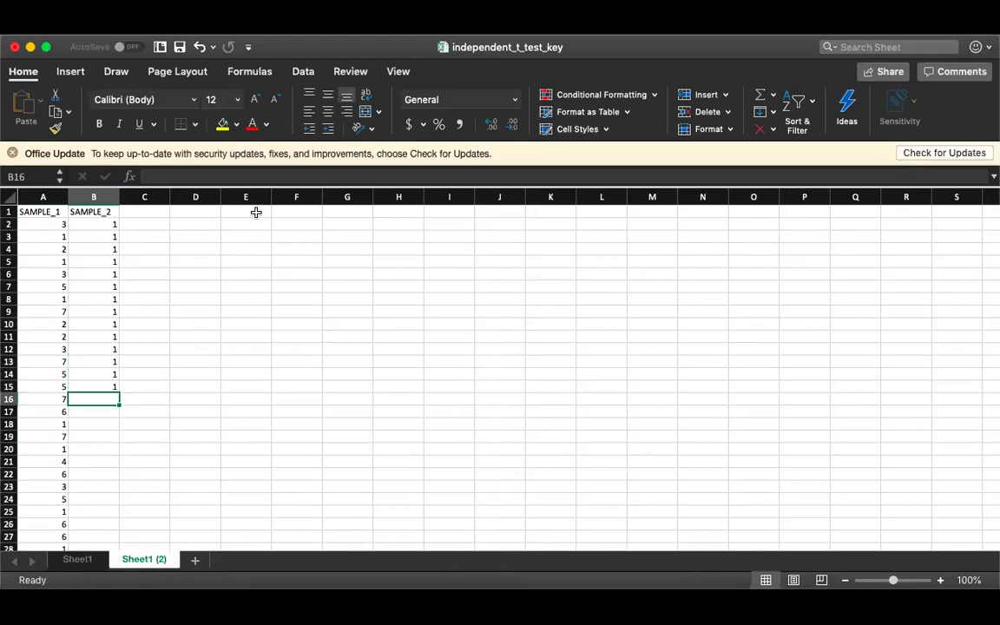
text(1 1)
key(Return)
text(1 1 1)
key(Return)
text(1)
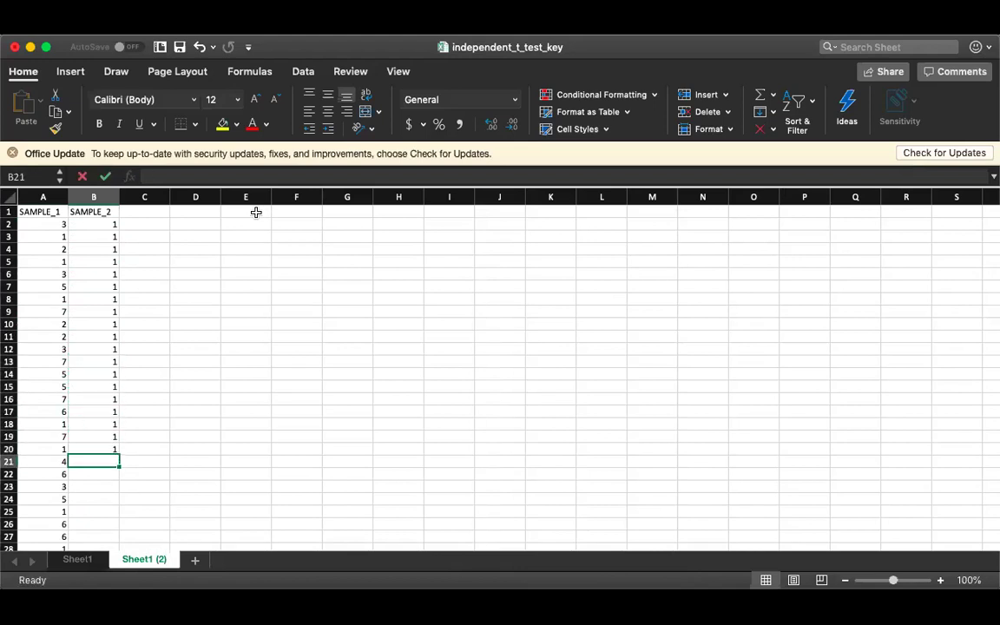
key(Return)
text(1)
key(Return)
key(Up)
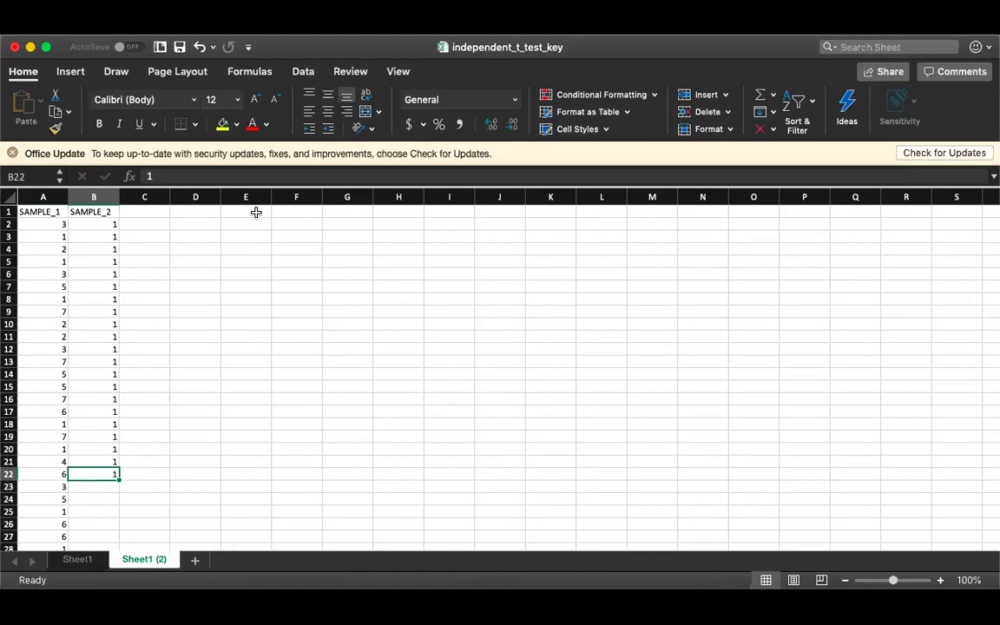
key(super+z)
text(1)
key(Return)
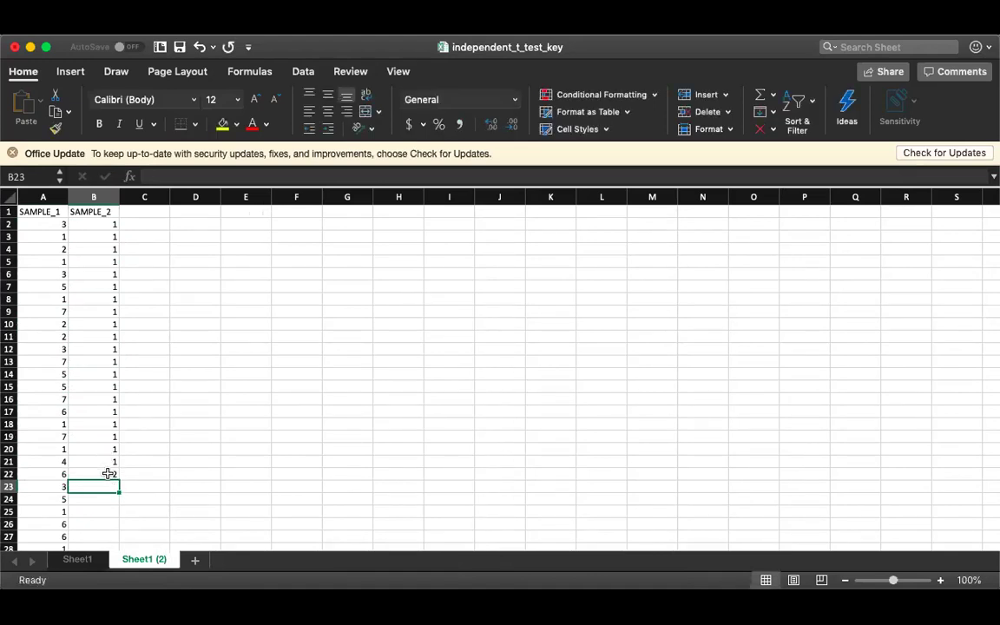
Fill the group code 2 down column B from B22 to B51
click(108, 473)
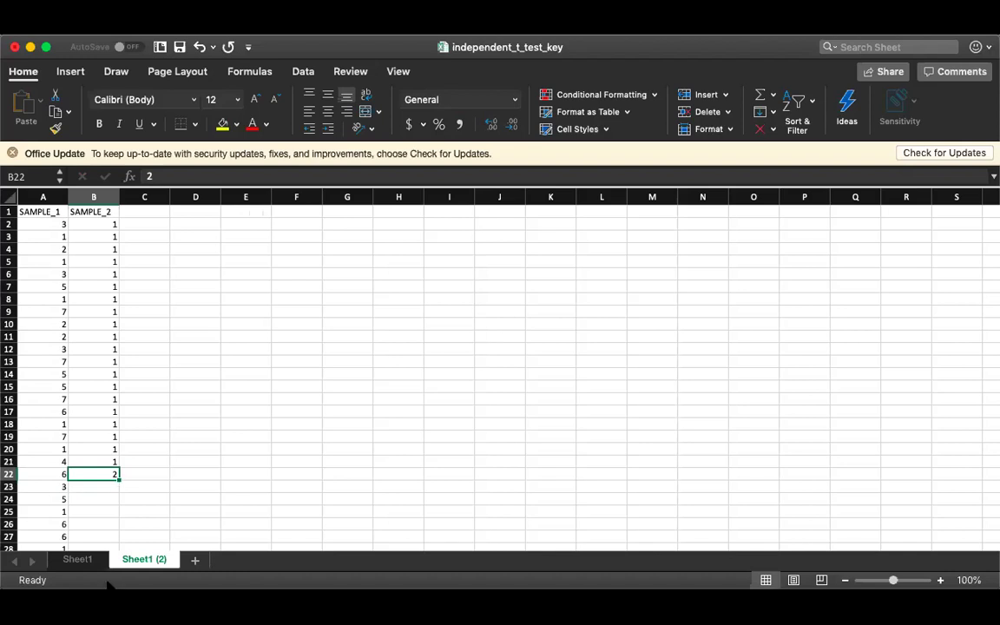
drag(108, 586, 102, 522)
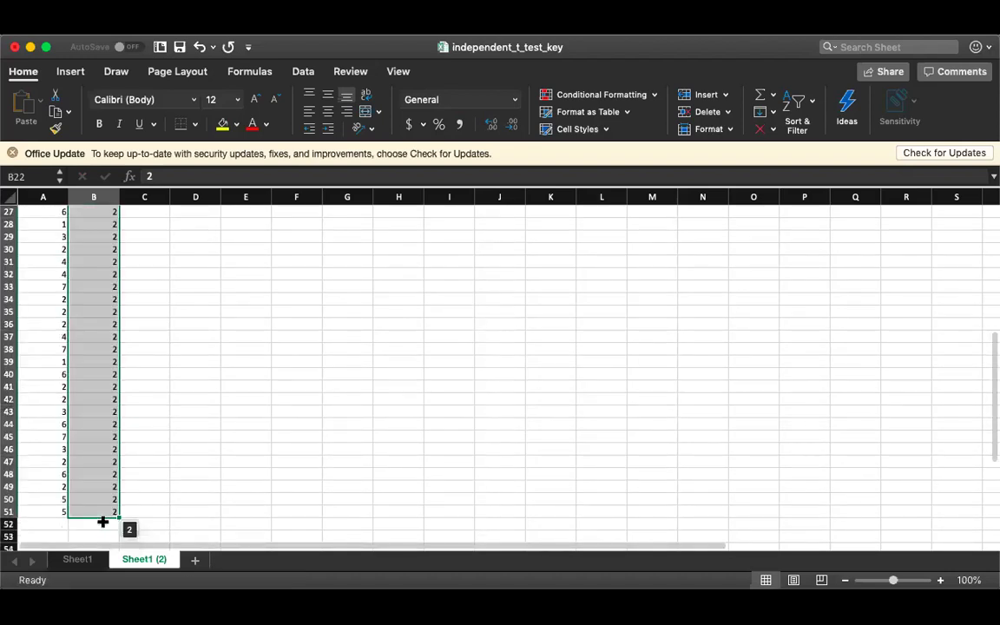
click(210, 457)
scroll(145, 527, up, 1)
scroll(138, 560, up, 2)
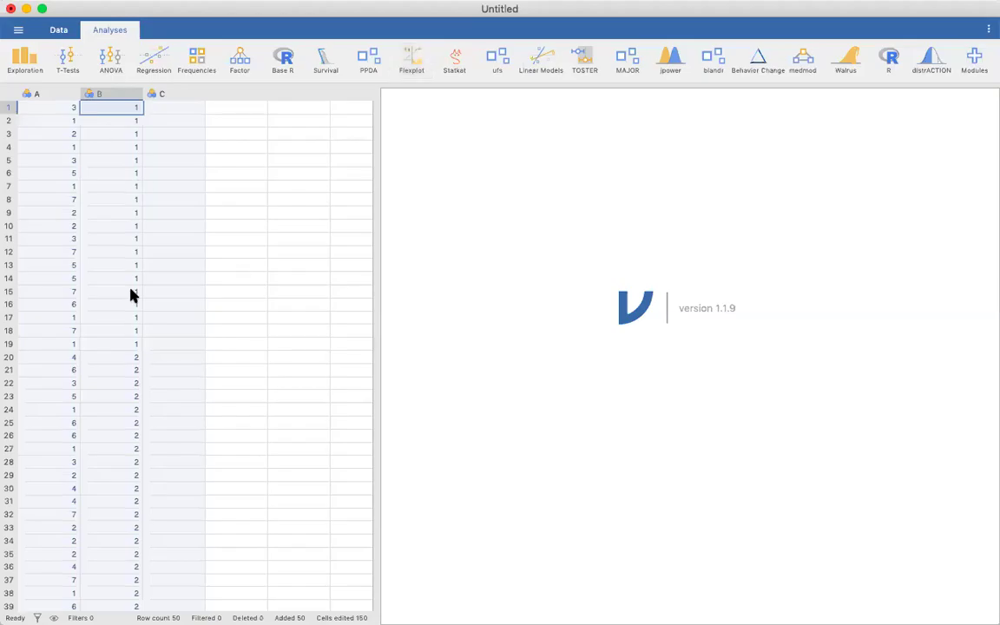
Scroll through jamovi's data grid to check all 50 rows of scores and group codes
scroll(130, 295, down, 5)
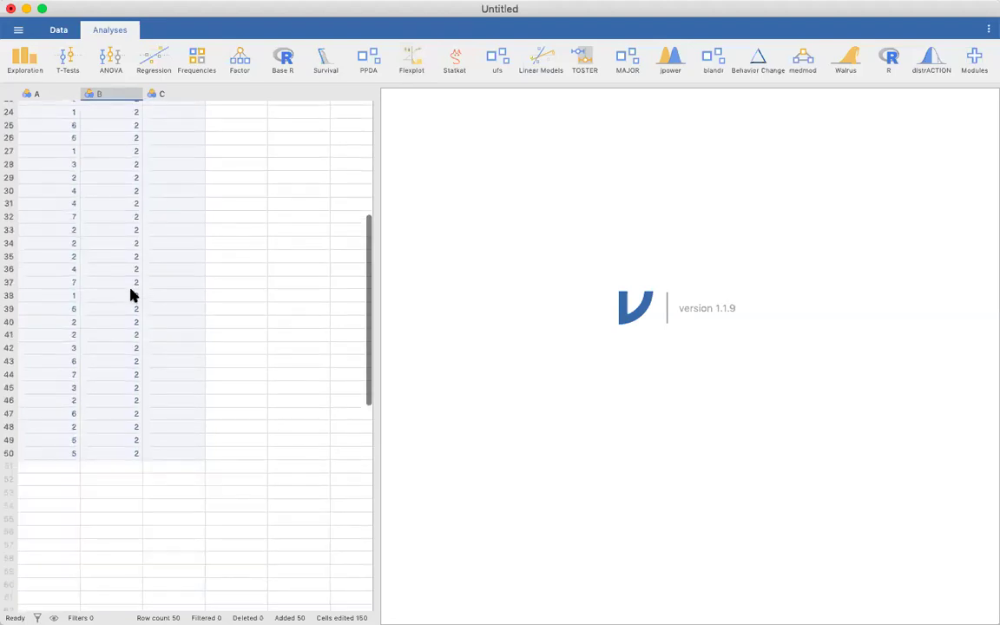
scroll(130, 295, up, 3)
scroll(139, 251, up, 3)
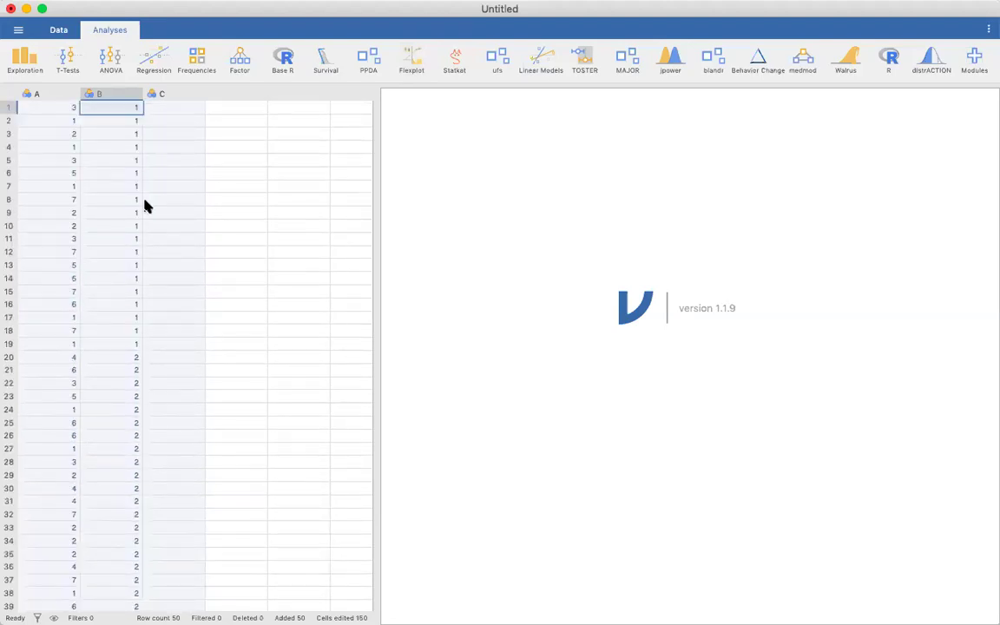
Make variable A continuous and label B's levels 1 and 2 as 'Group 1' and 'Group 2'
double_click(55, 97)
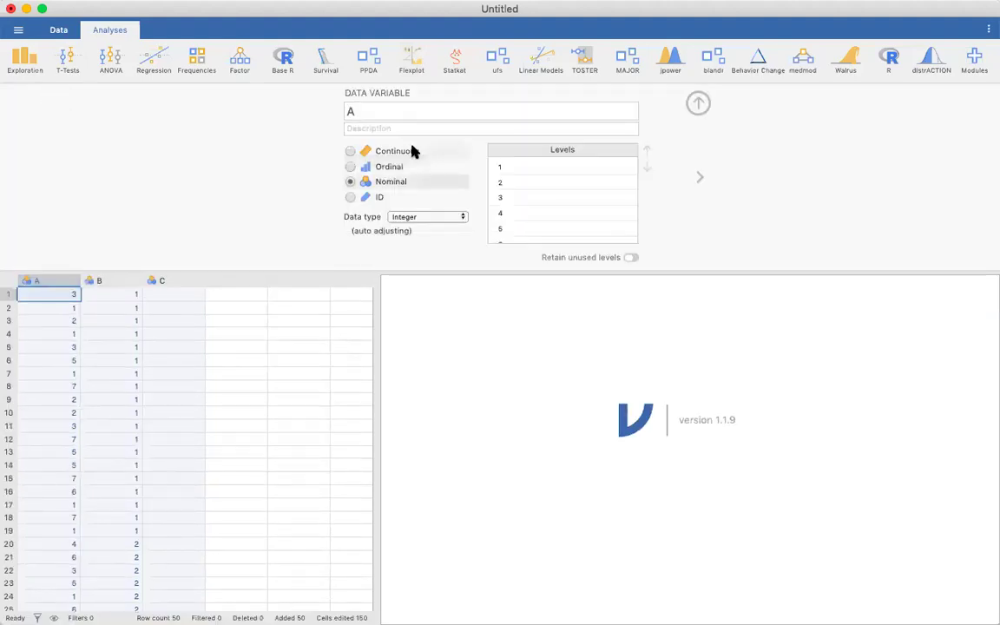
click(350, 152)
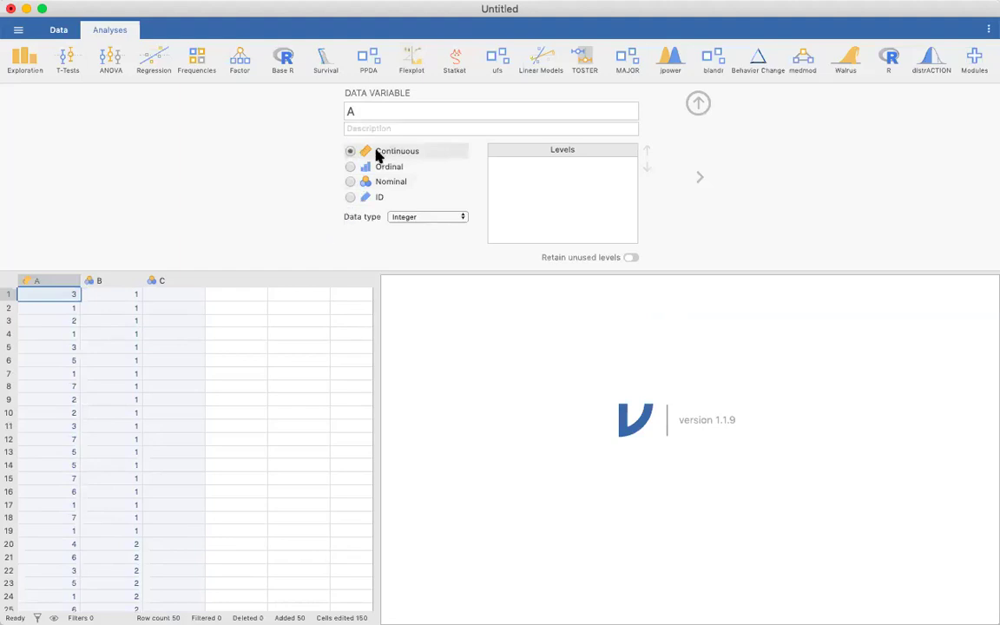
click(117, 284)
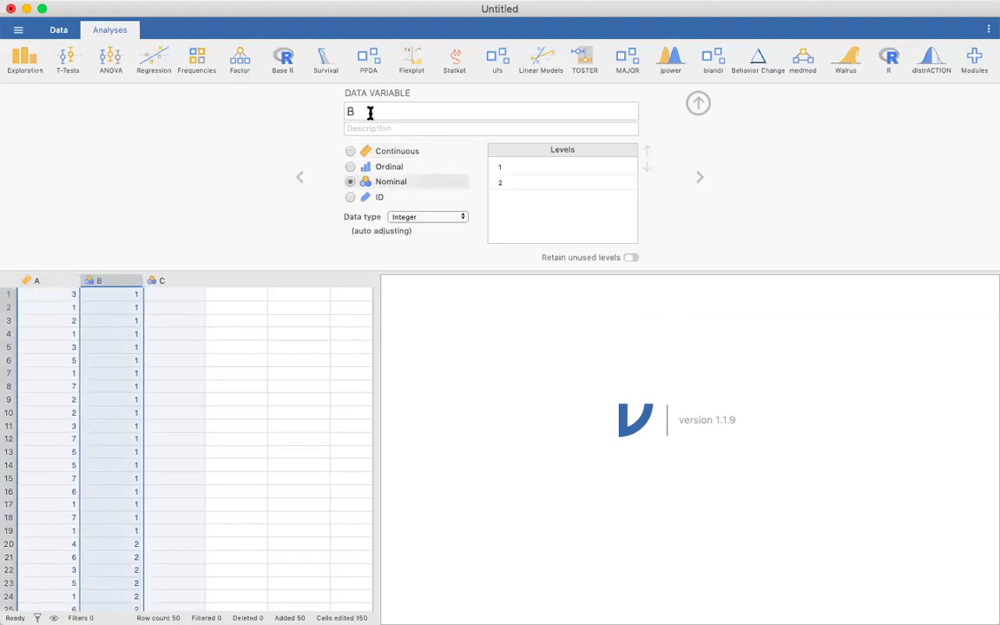
click(540, 166)
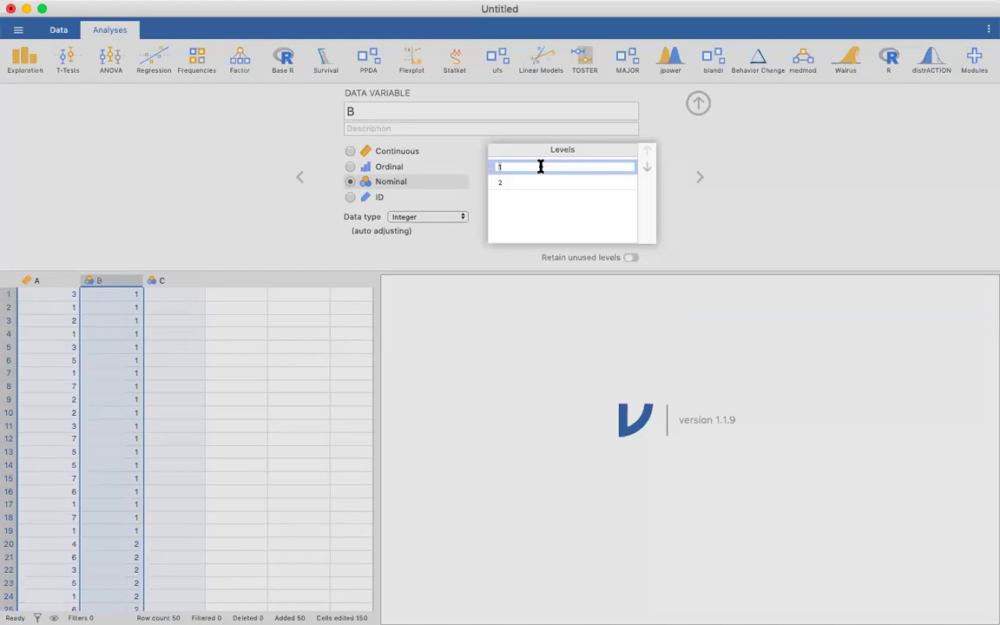
text(0)
text(roup 1)
key(Return)
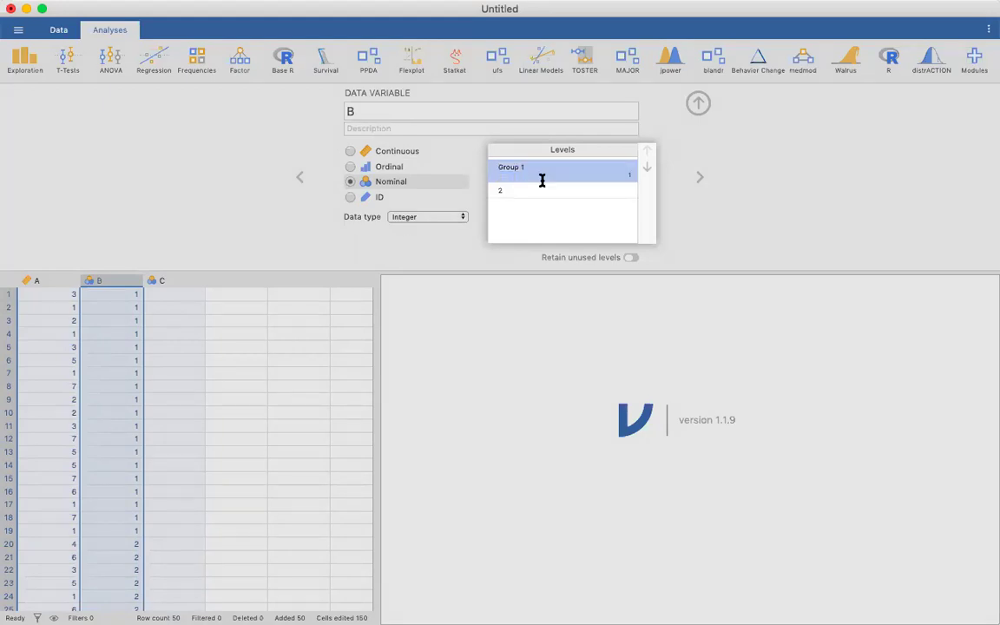
click(539, 190)
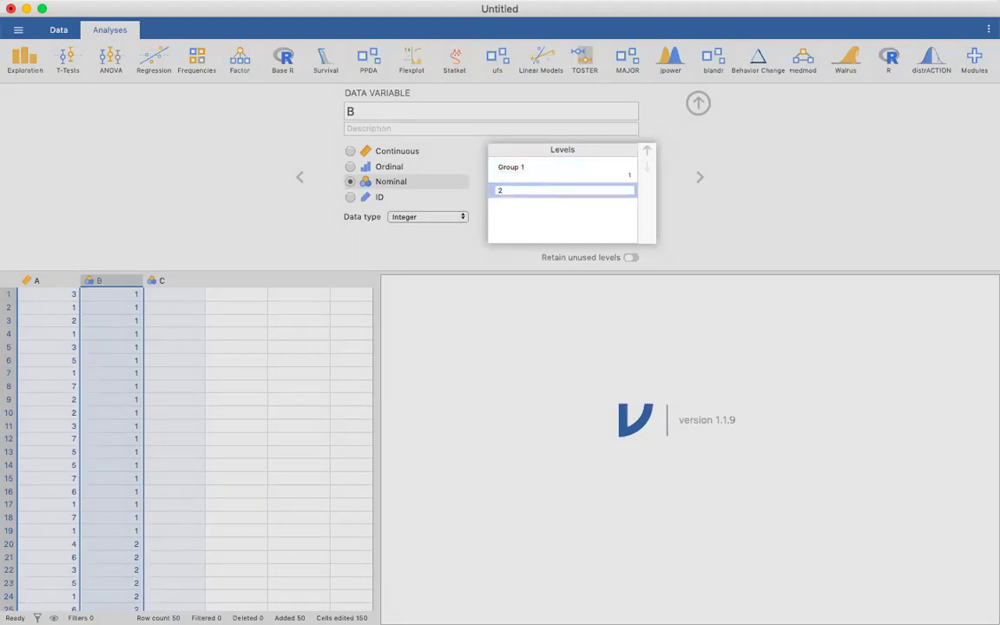
text(Group 2)
key(Return)
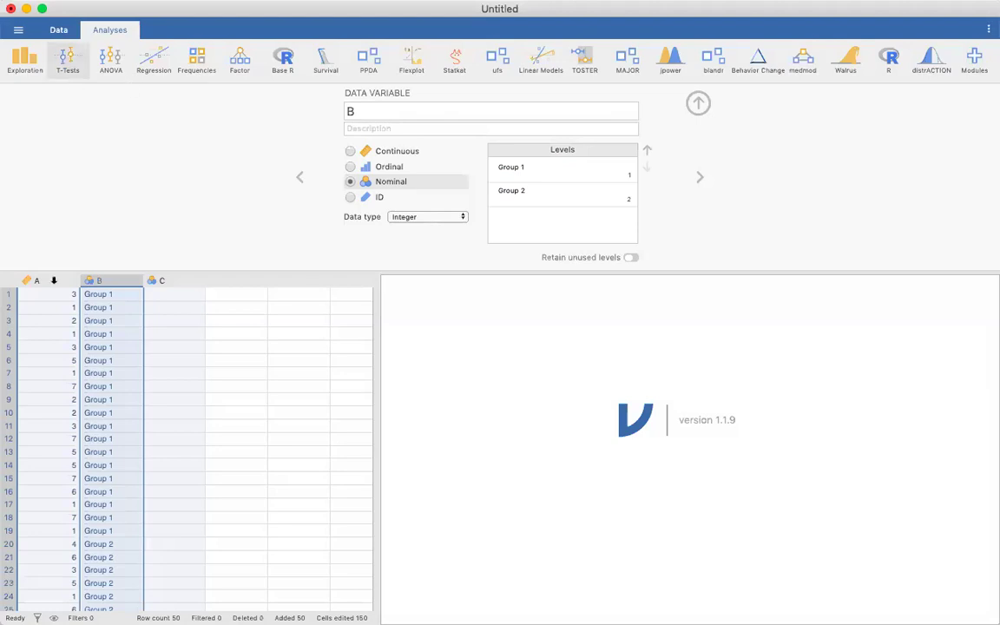
Rename variable A to 'Dependent Variable'
click(52, 280)
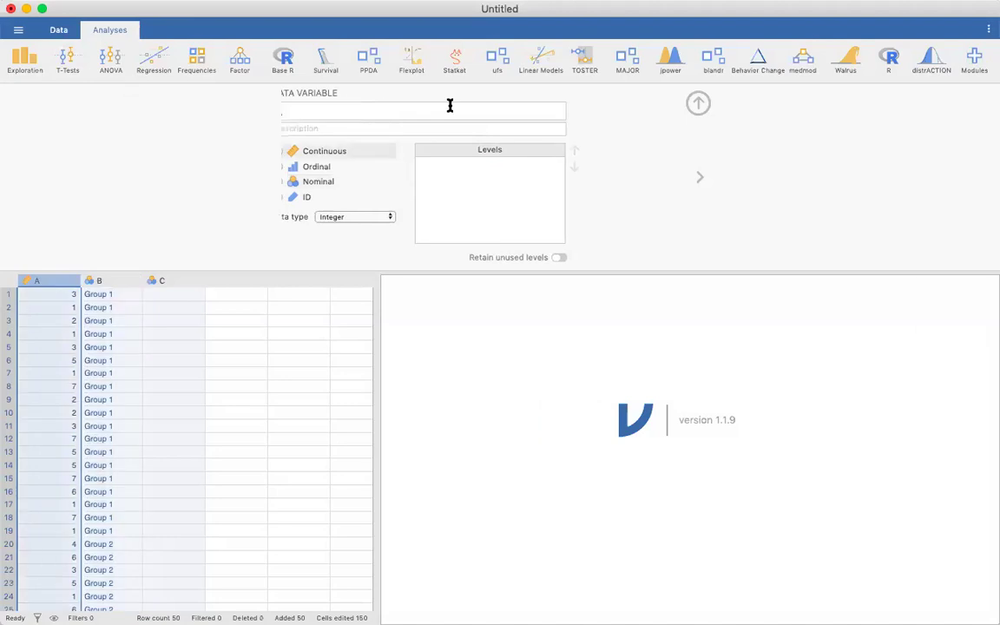
click(449, 102)
text(D)
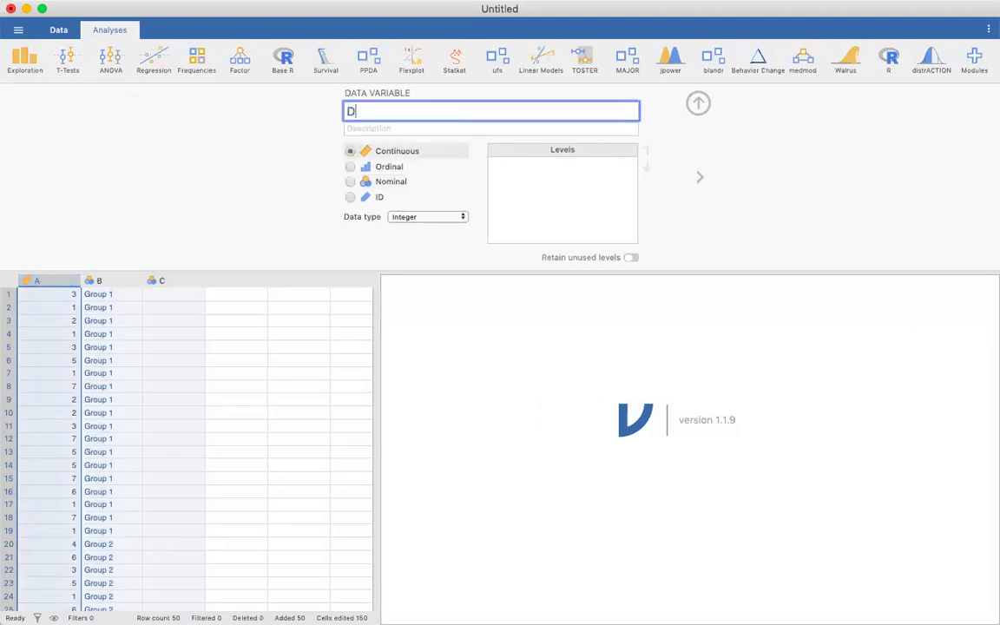
text(ependent Variable)
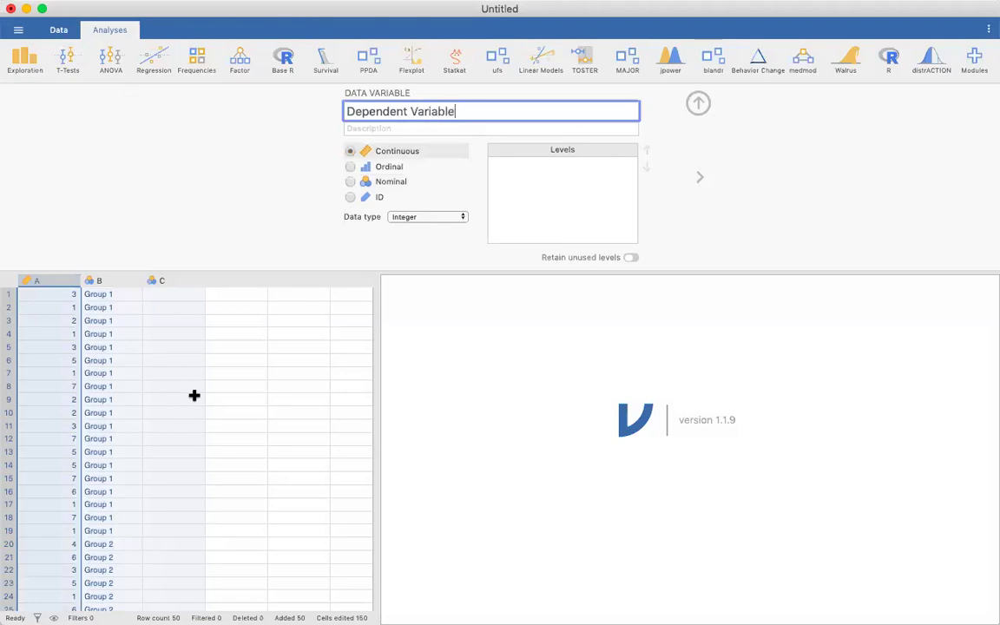
click(222, 387)
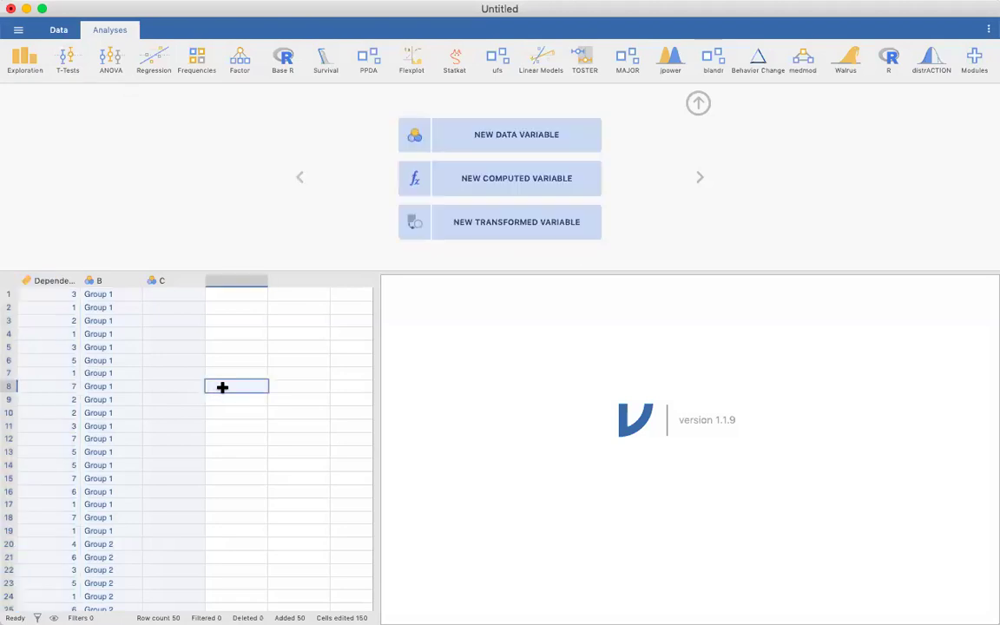
Rename variable B to 'Sample'
double_click(119, 280)
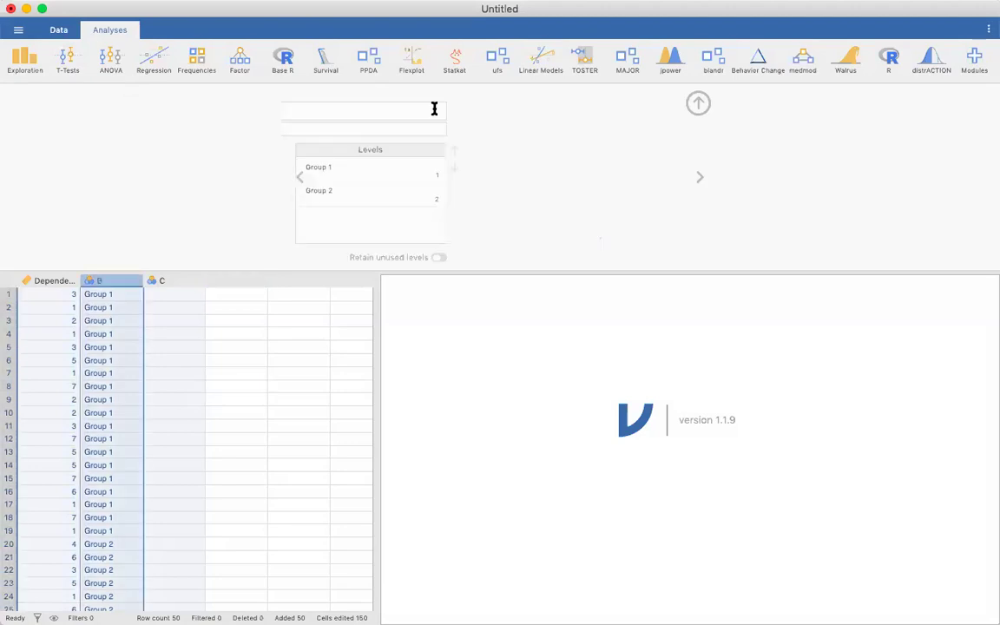
click(434, 108)
text(Gro)
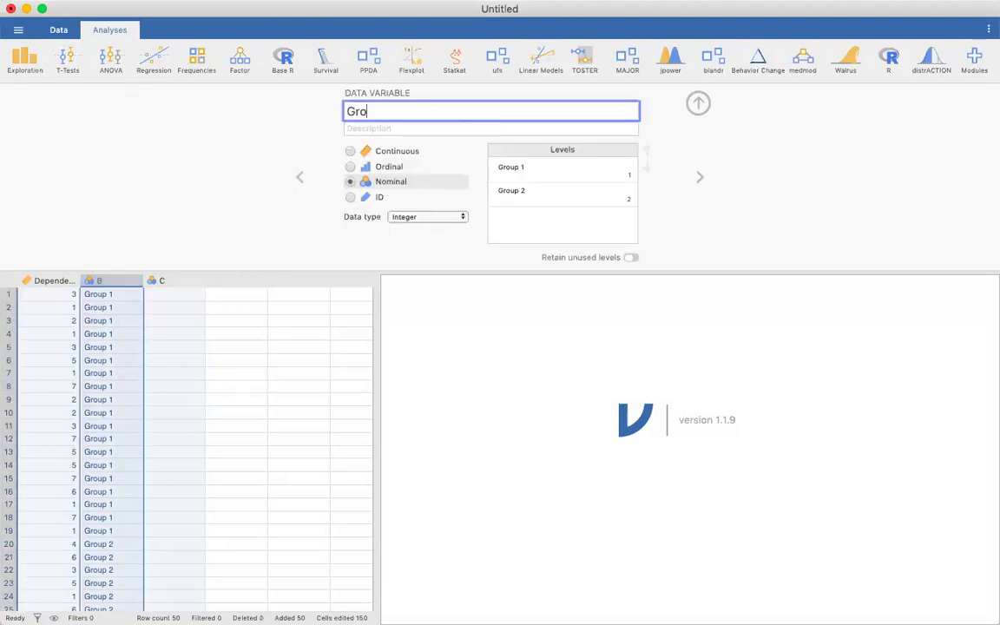
text(u)
key(BackSpace)
key(BackSpace)
key(BackSpace)
key(BackSpace)
text(Sample)
click(697, 103)
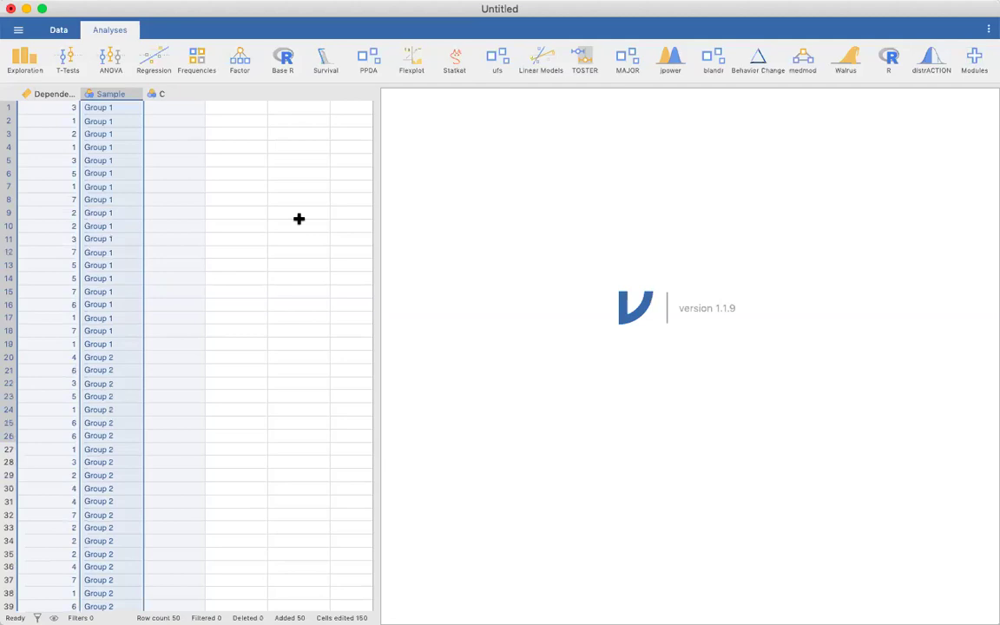
Set up an Independent Samples T-Test of Dependent Variable with Sample as the grouping variable
click(70, 59)
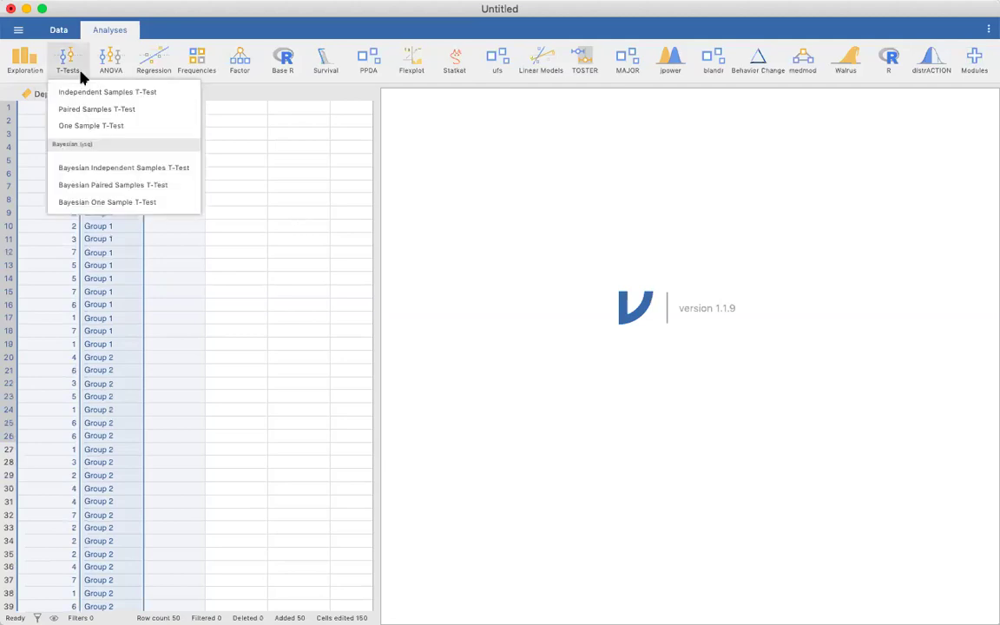
click(92, 92)
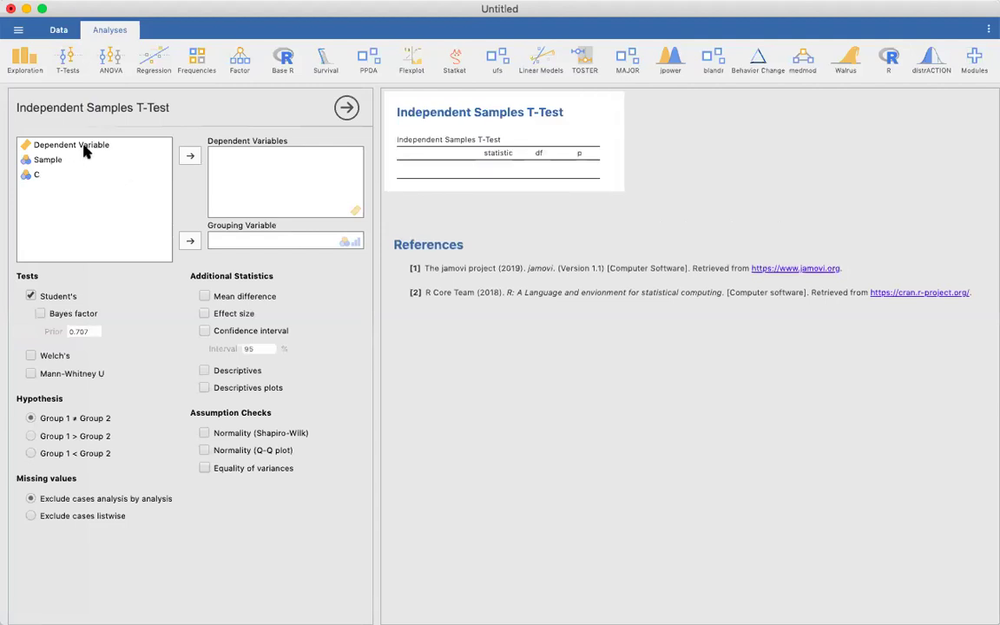
click(85, 148)
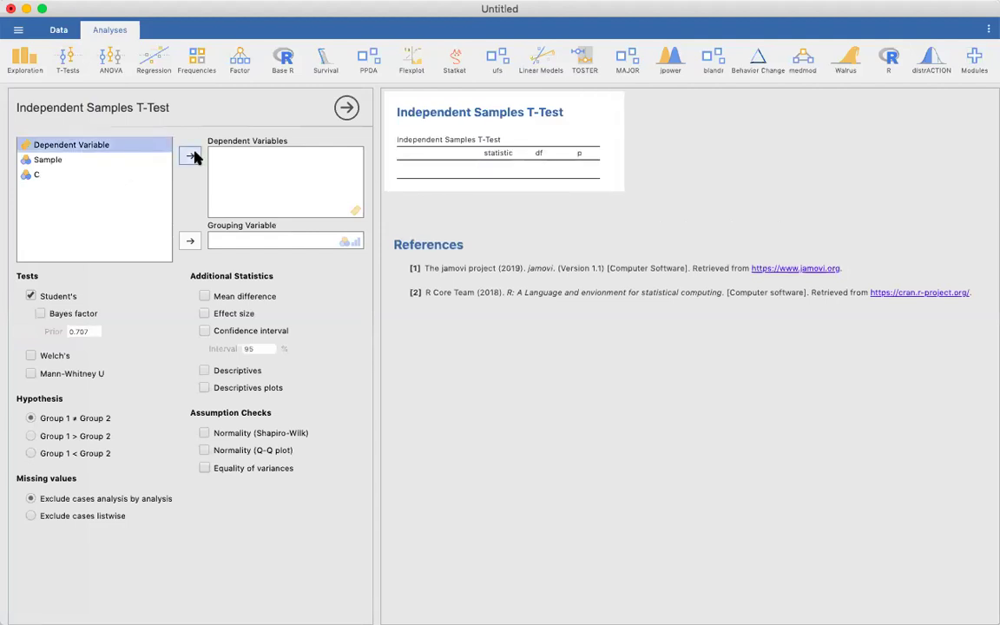
click(187, 155)
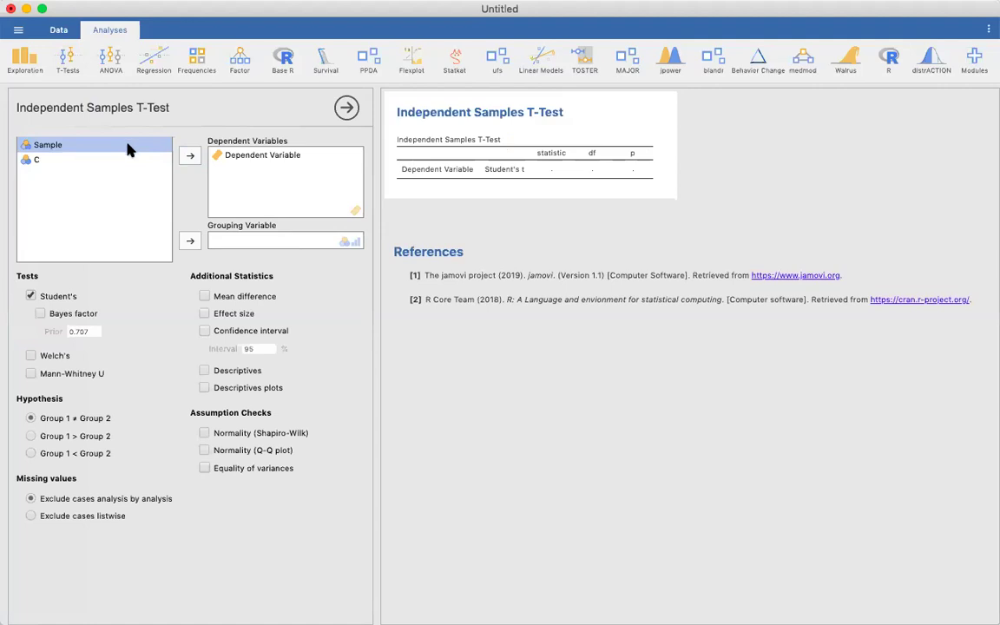
click(184, 240)
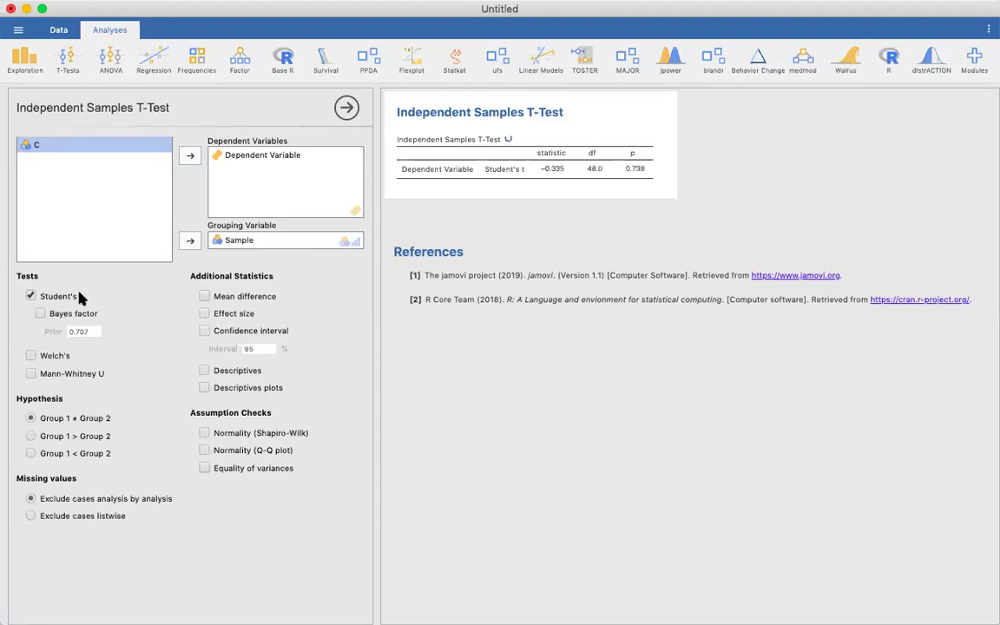
Add mean difference, Cohen's d effect size, a 95% confidence interval and descriptives plots
click(204, 296)
click(205, 314)
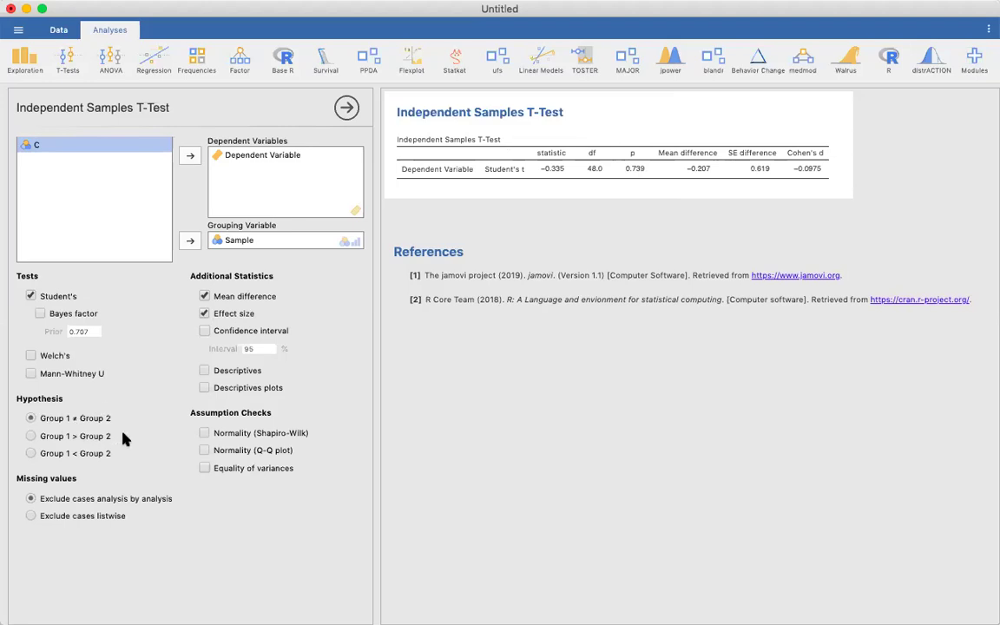
click(204, 330)
click(206, 388)
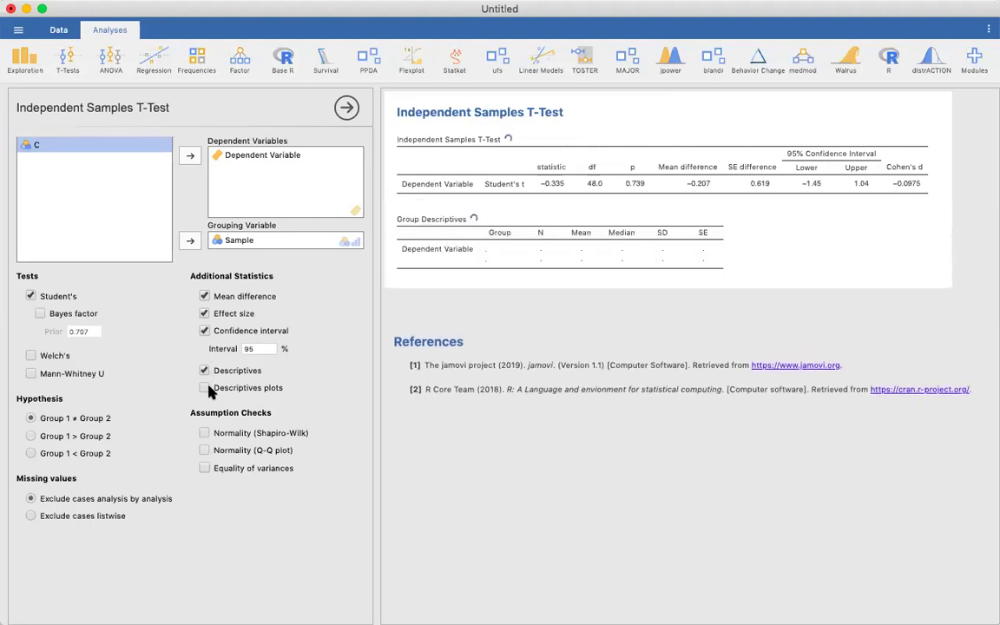